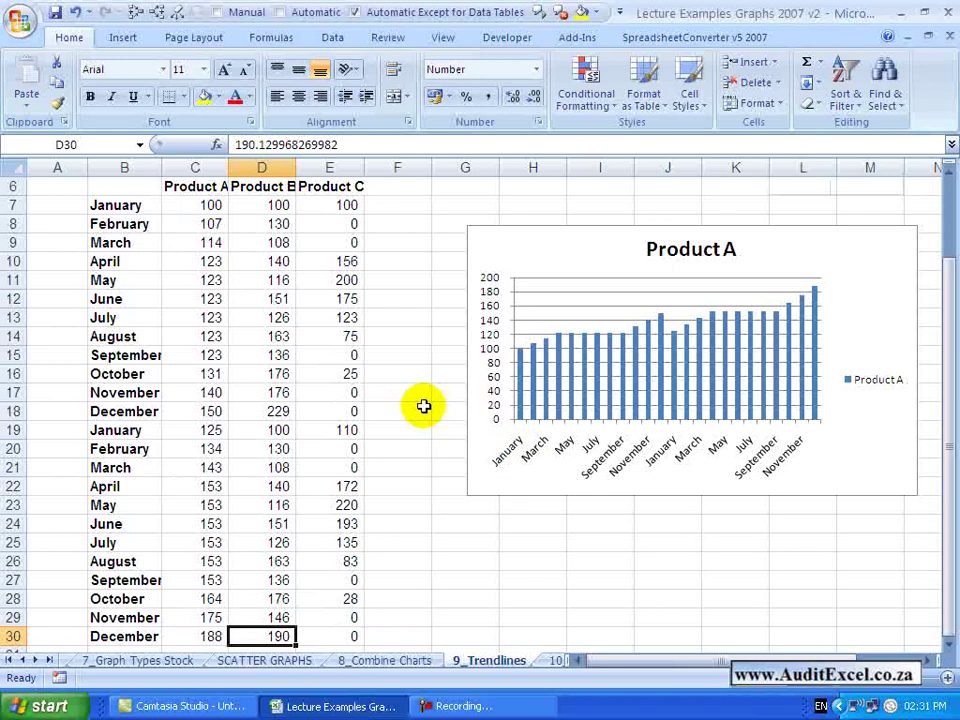
Select the Product A chart and show its Chart Tools Design and Layout tabs
left_click(487, 244)
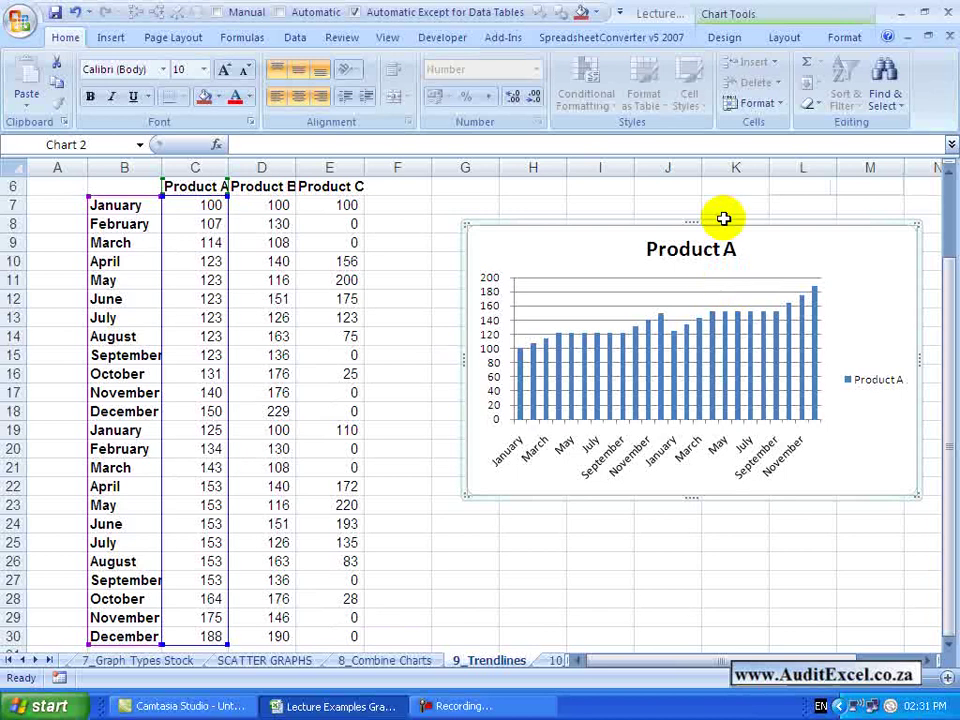
left_click(724, 37)
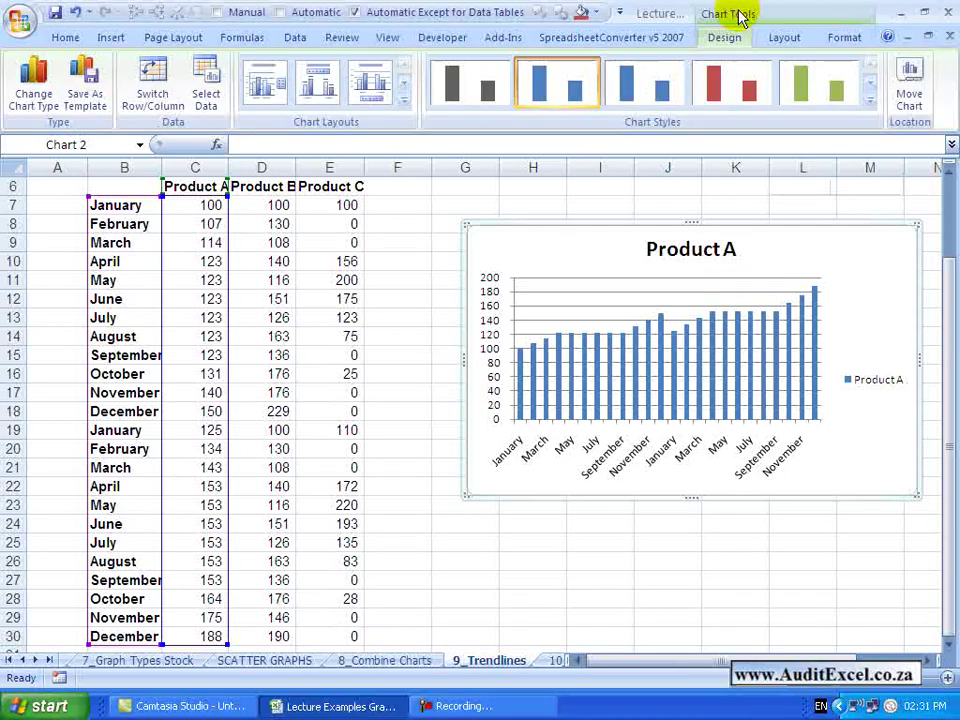
left_click(783, 40)
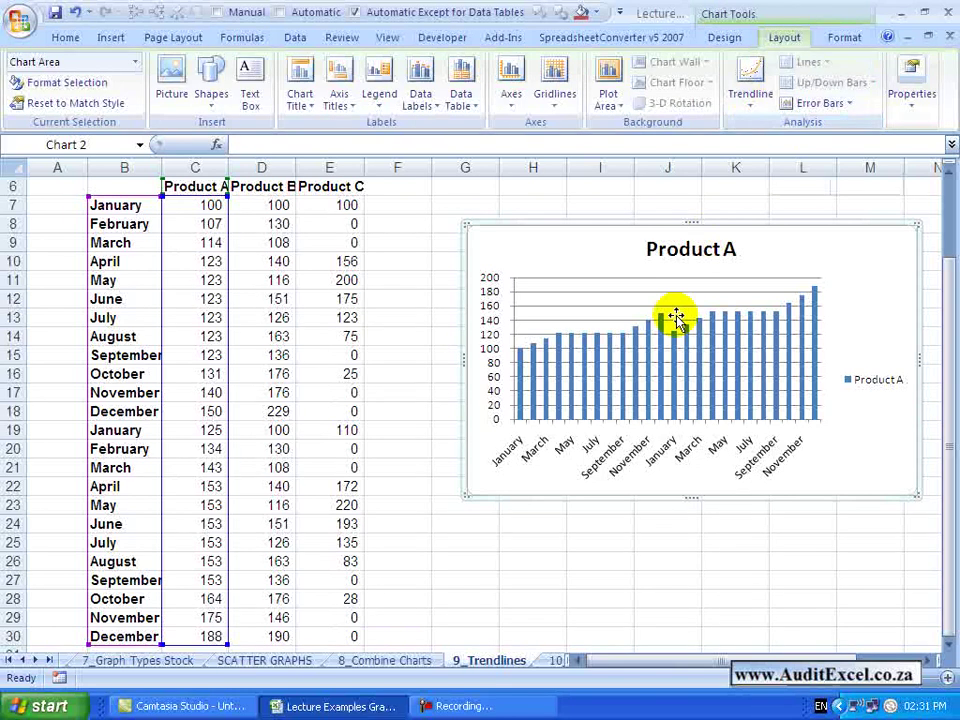
mouse_move(660, 340)
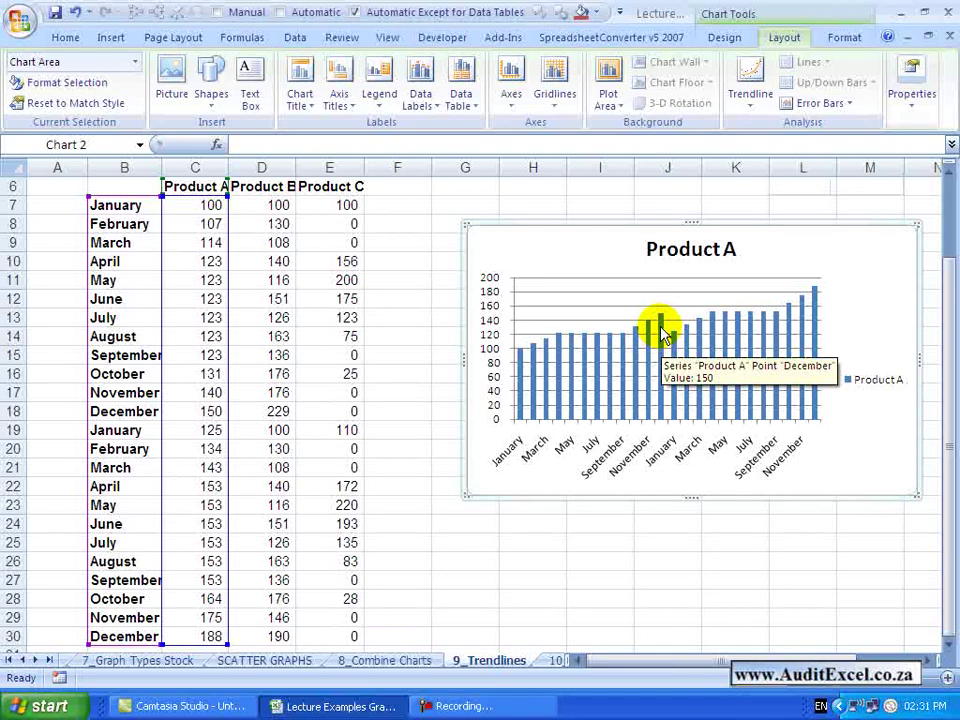
Add a linear trendline to the Product A columns and move its Format Trendline dialog aside
right_click(662, 334)
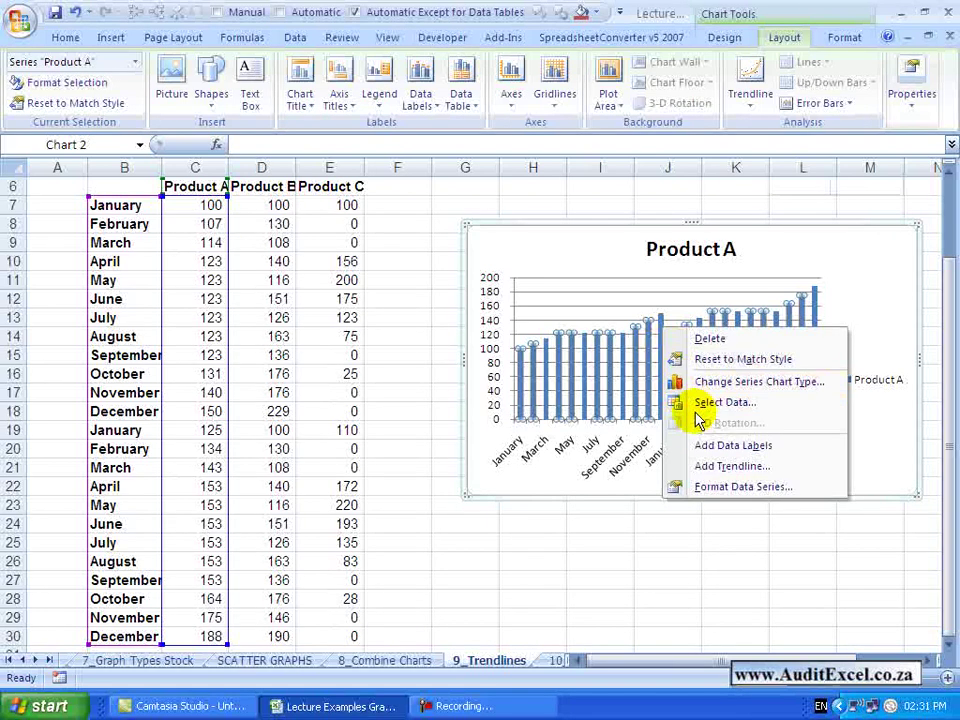
left_click(728, 466)
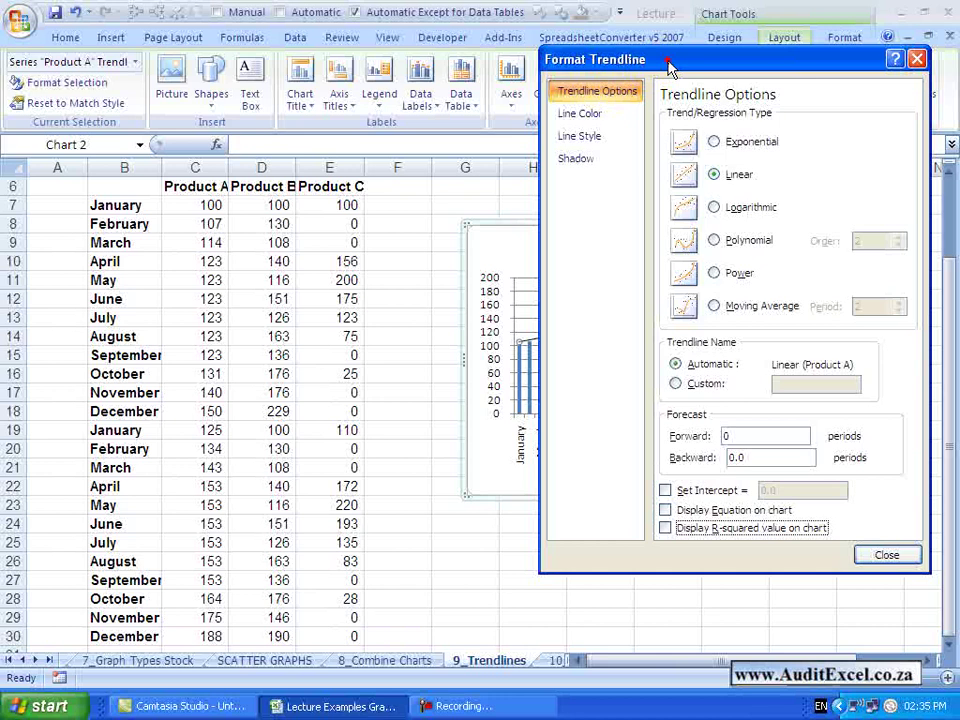
left_click_drag(668, 66, 197, 111)
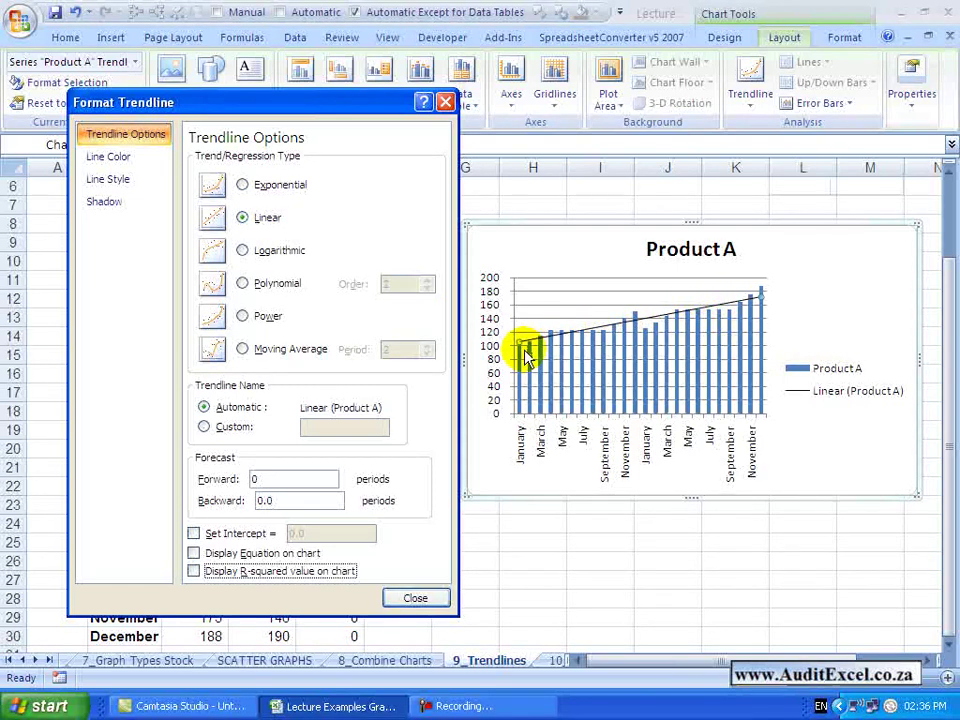
left_click(243, 186)
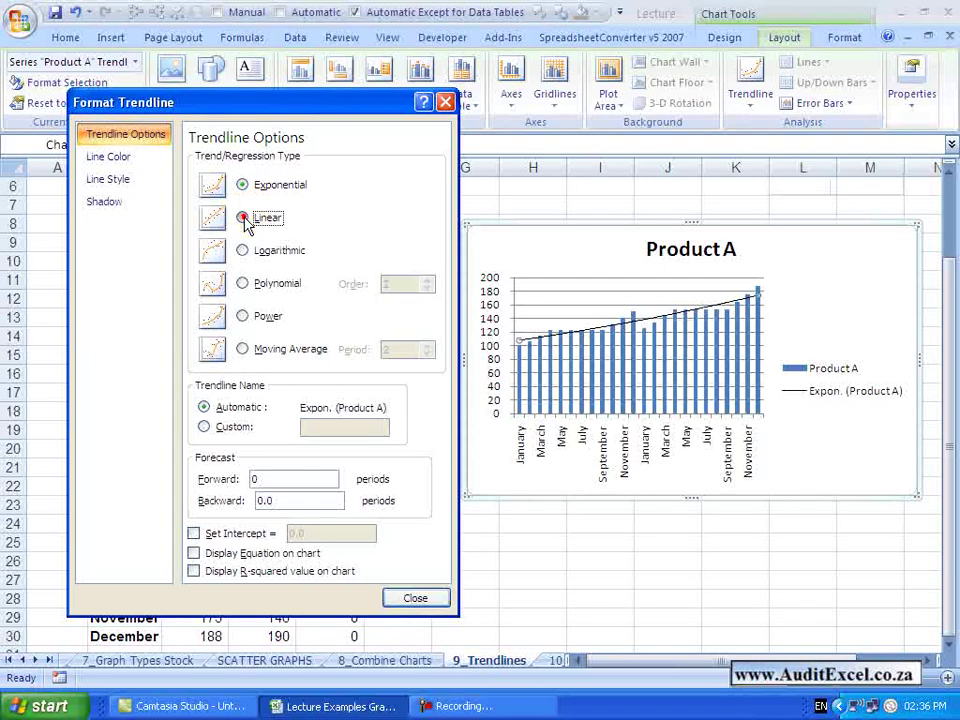
left_click(243, 218)
left_click(243, 251)
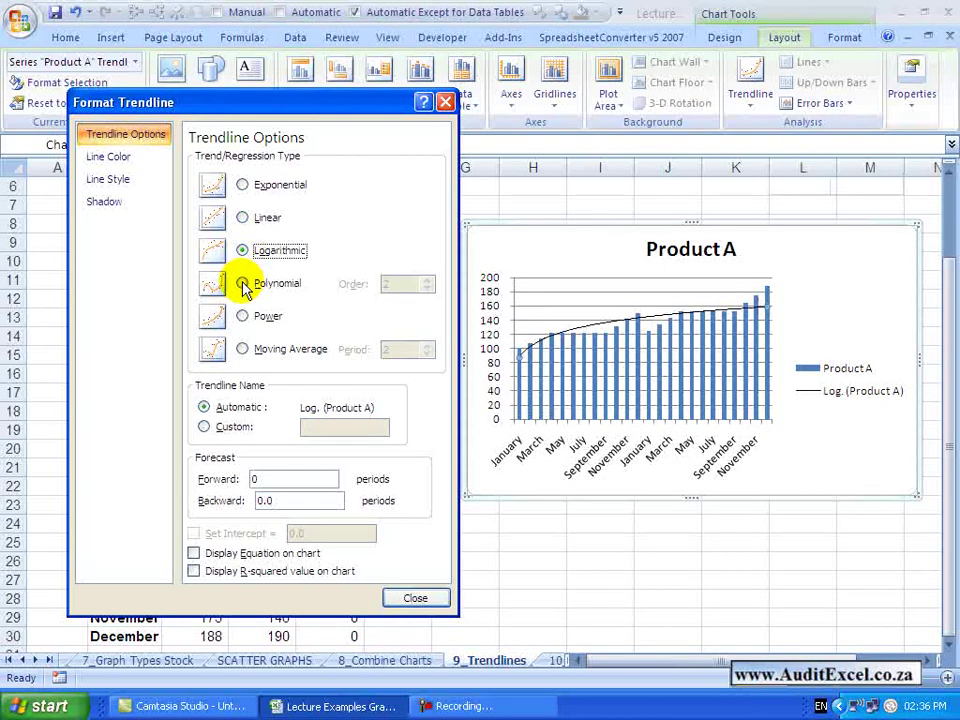
left_click(243, 284)
left_click(243, 316)
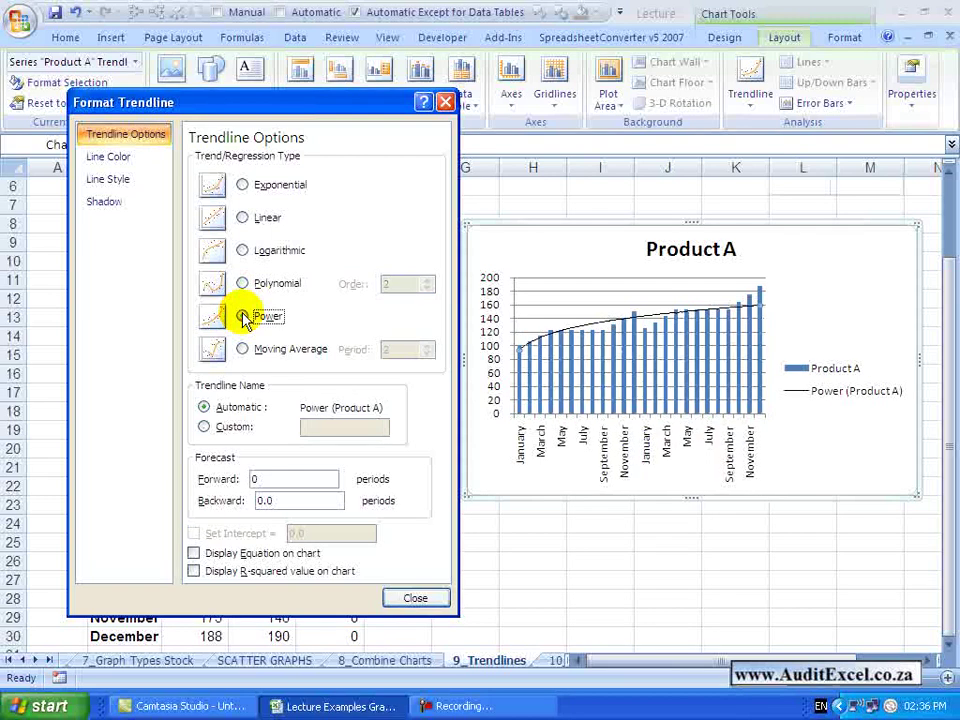
left_click(243, 349)
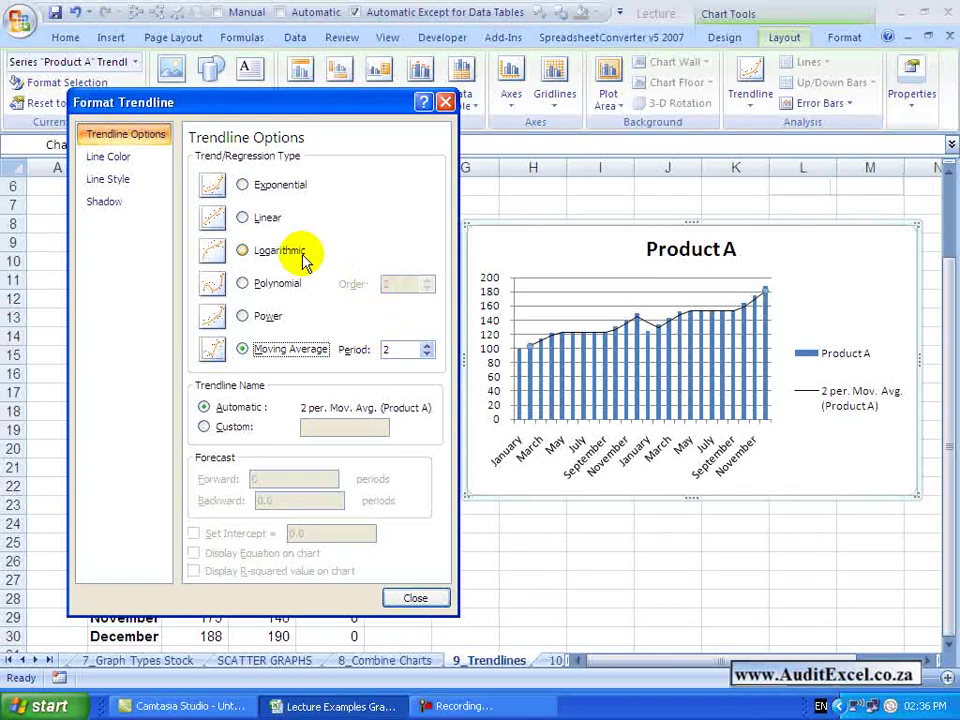
left_click(243, 218)
left_click(242, 349)
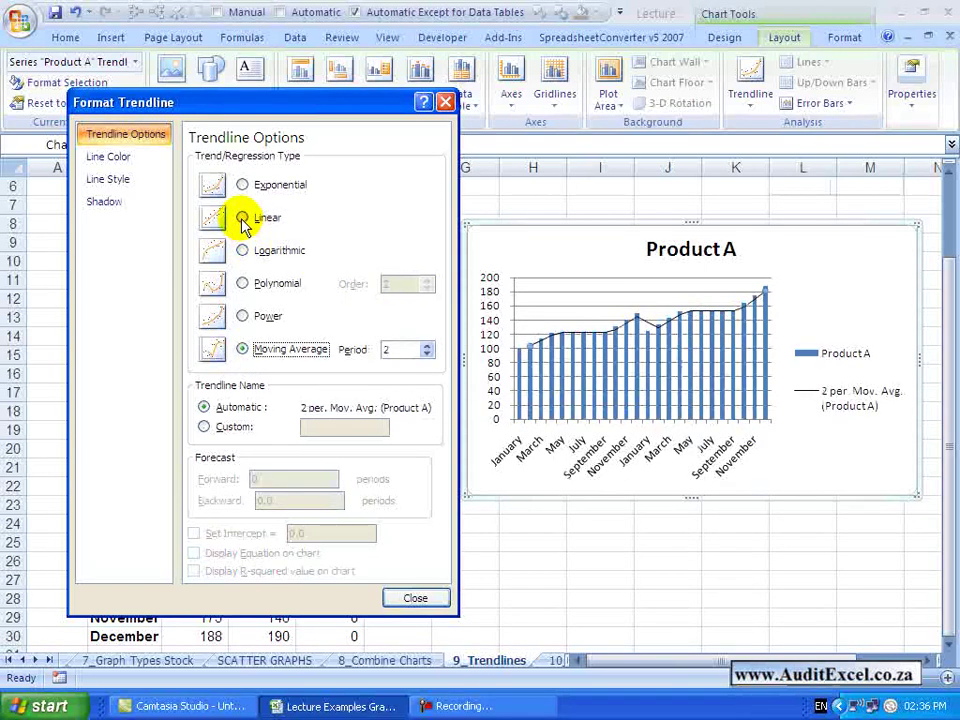
left_click(242, 218)
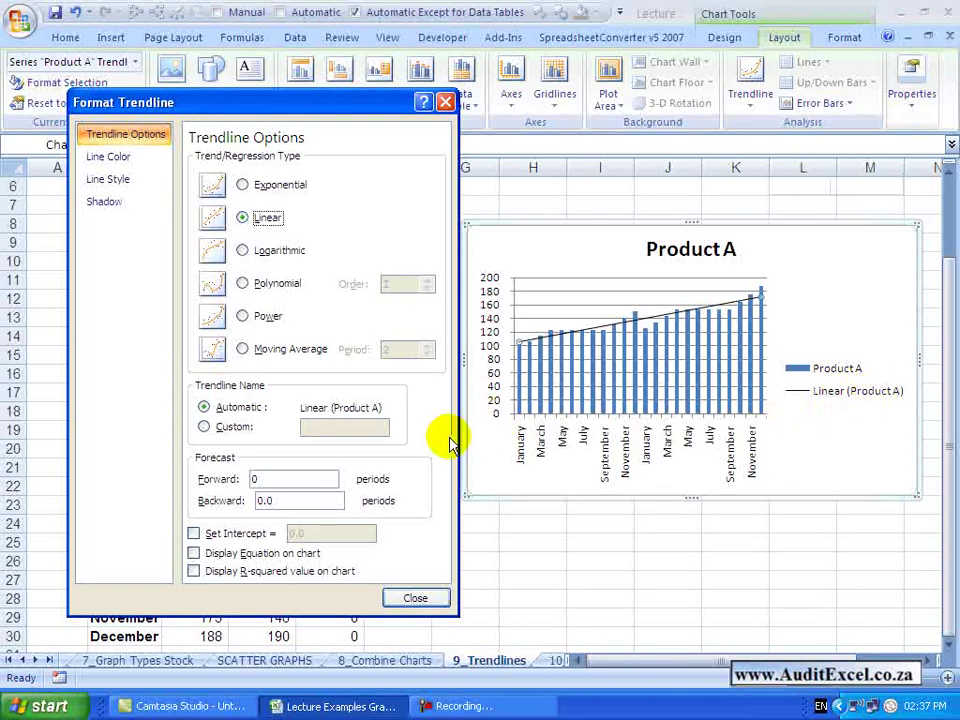
left_click(204, 426)
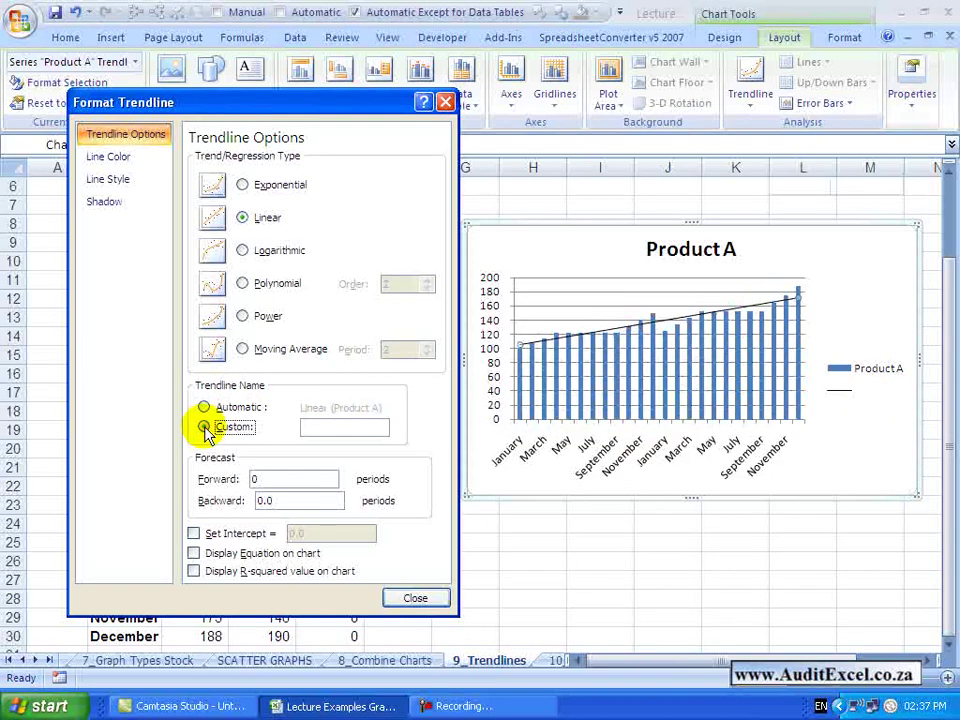
type("Name")
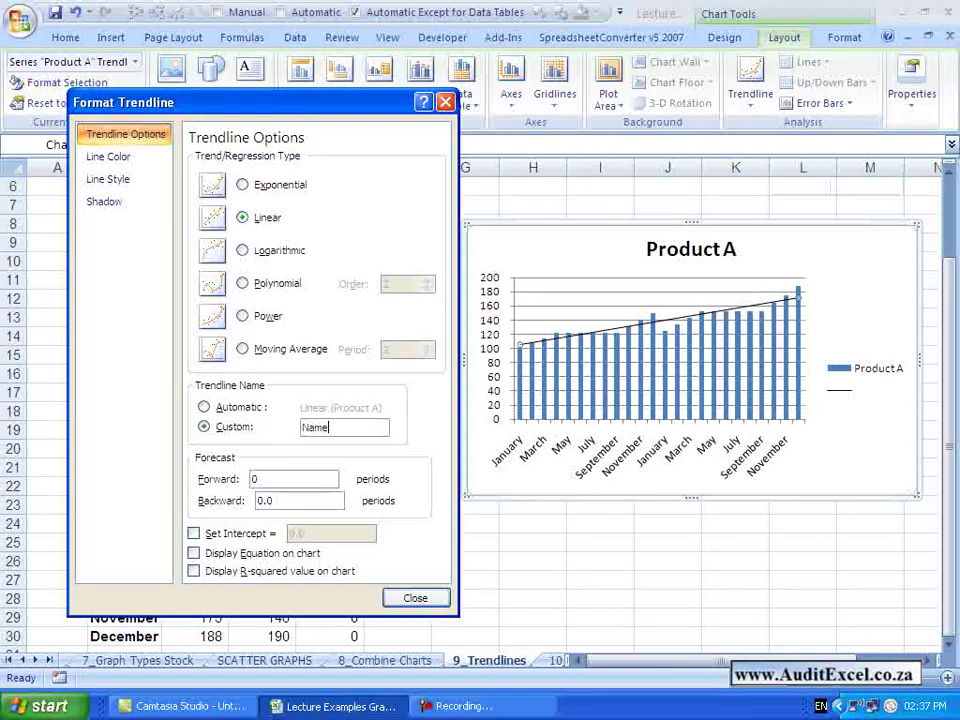
left_click(287, 476)
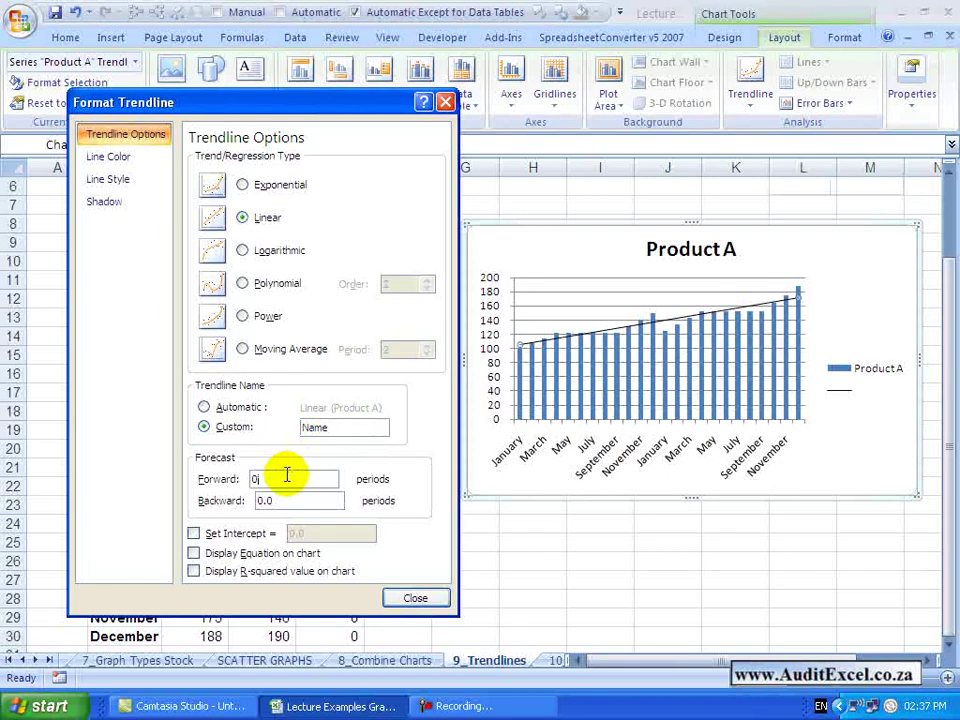
left_click(205, 408)
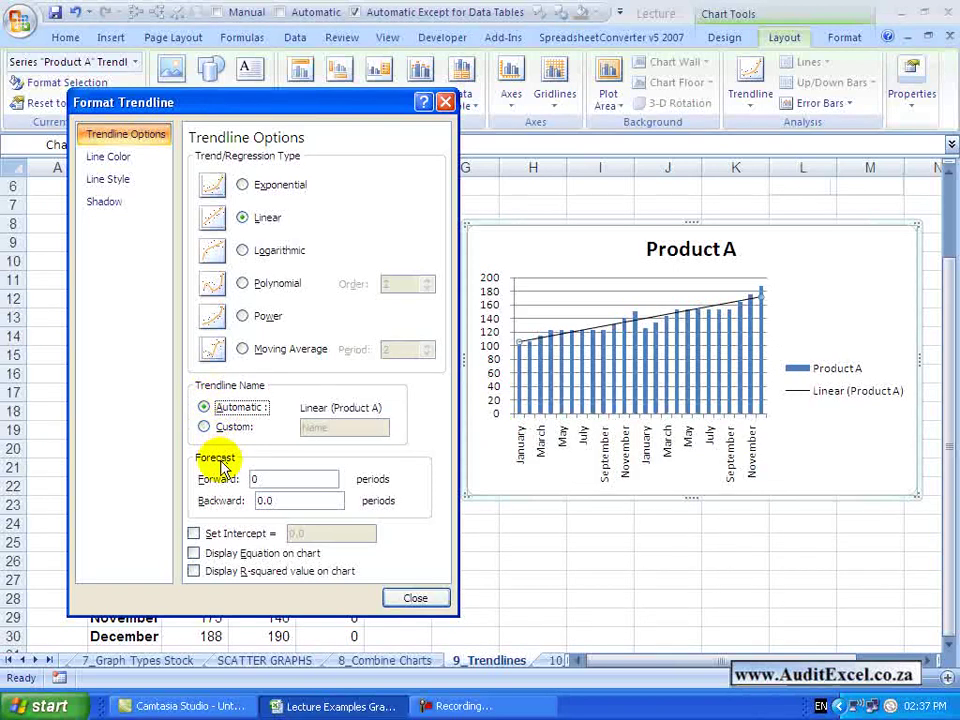
Set the Product A trendline's forward forecast to 6 periods
left_click(261, 480)
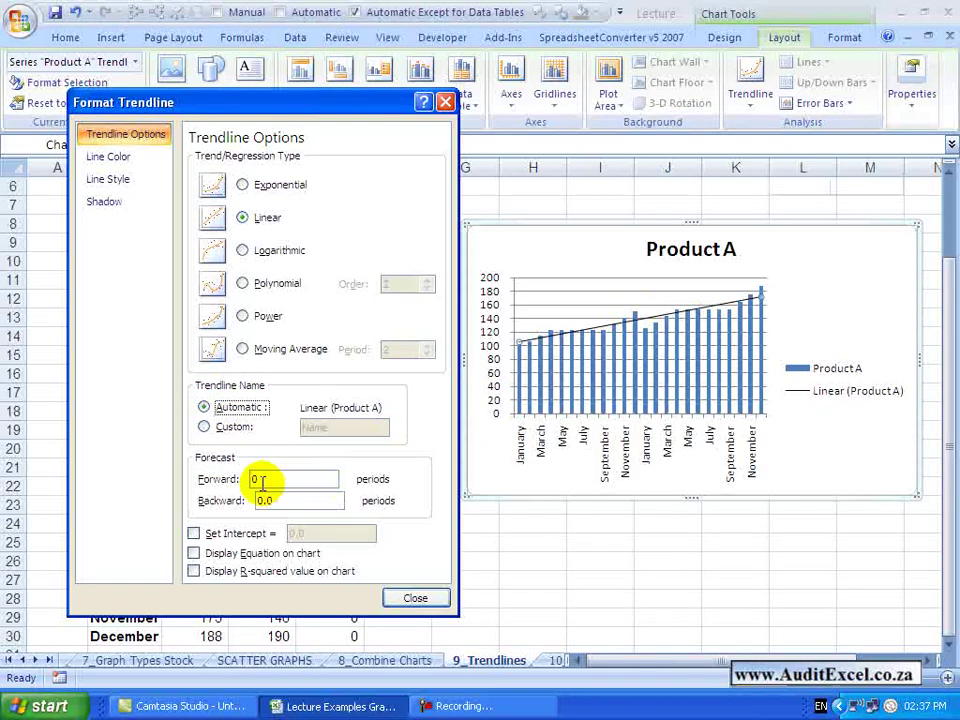
key("BackSpace")
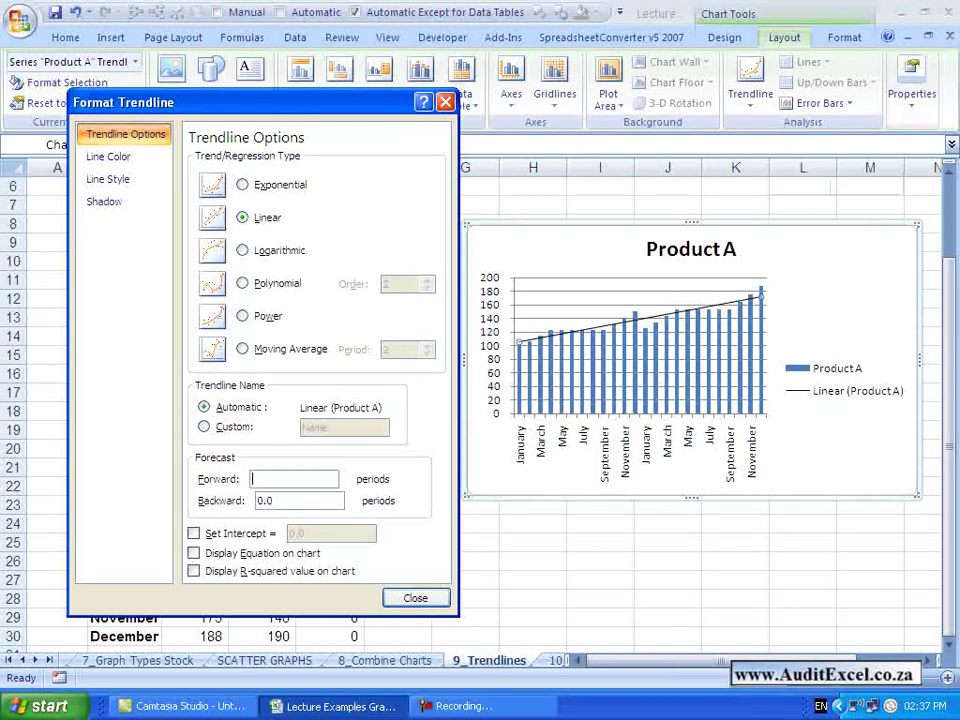
type("6")
left_click(321, 492)
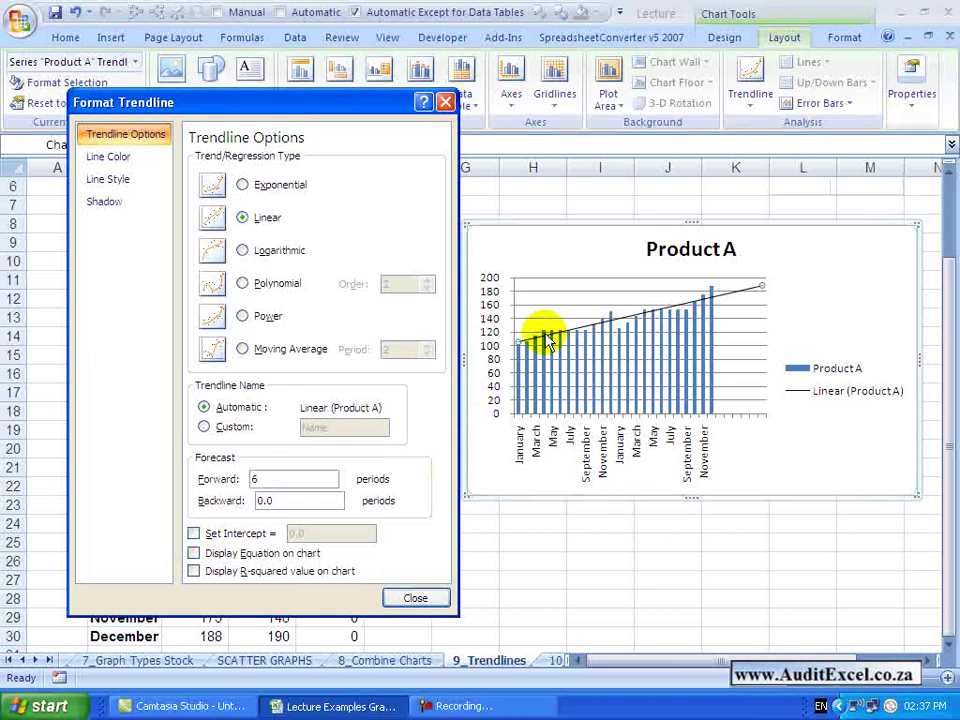
Try the equation, R-squared and zero-intercept options, then turn all of them back off
left_click(193, 553)
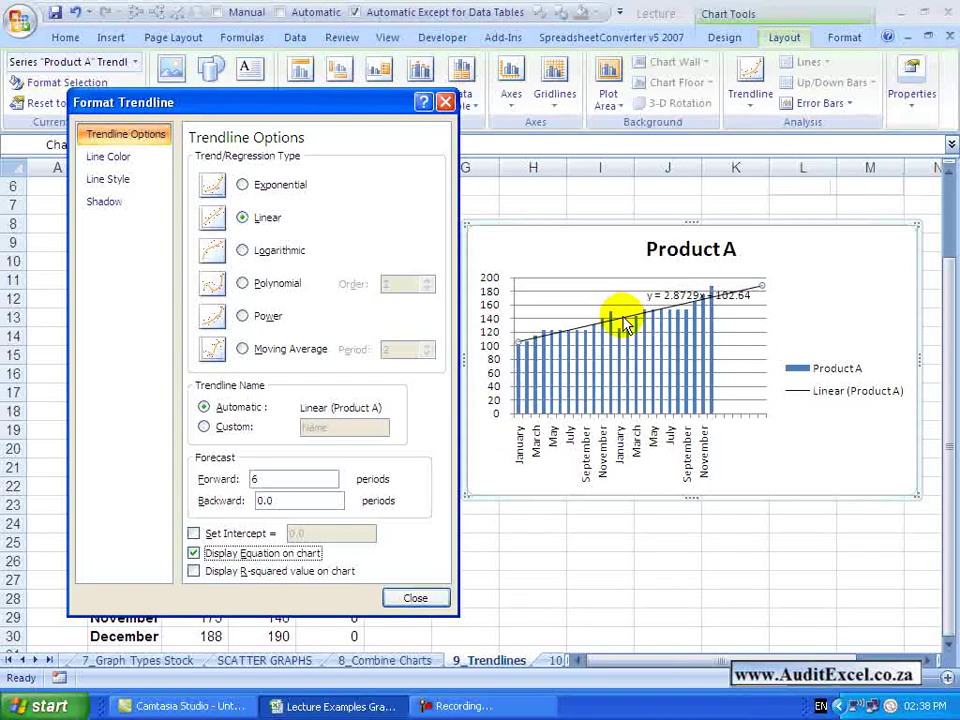
left_click(194, 571)
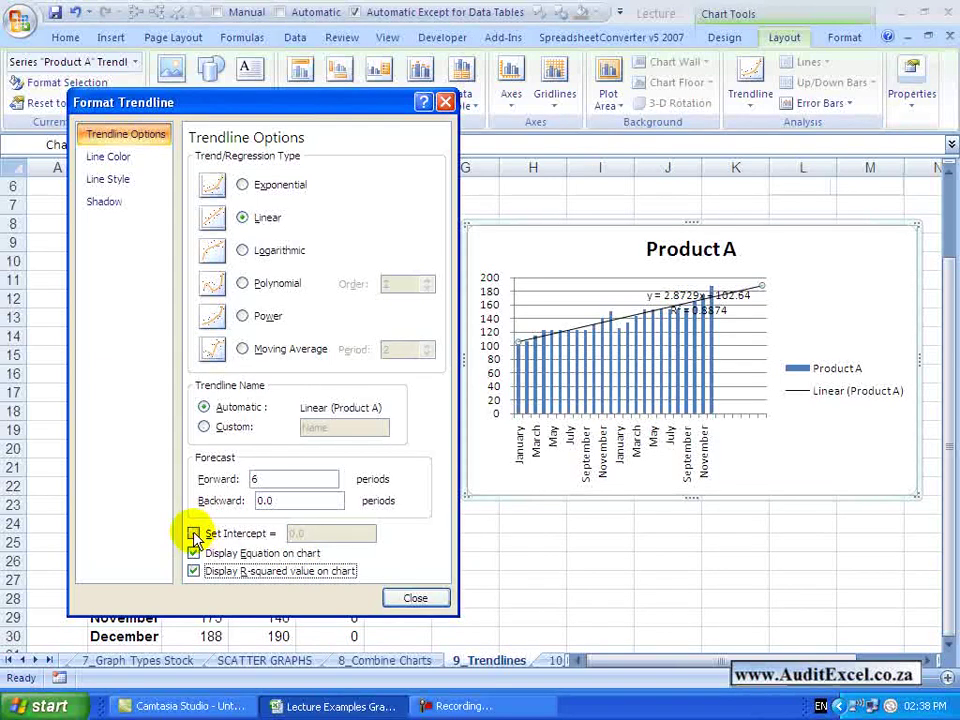
left_click(194, 534)
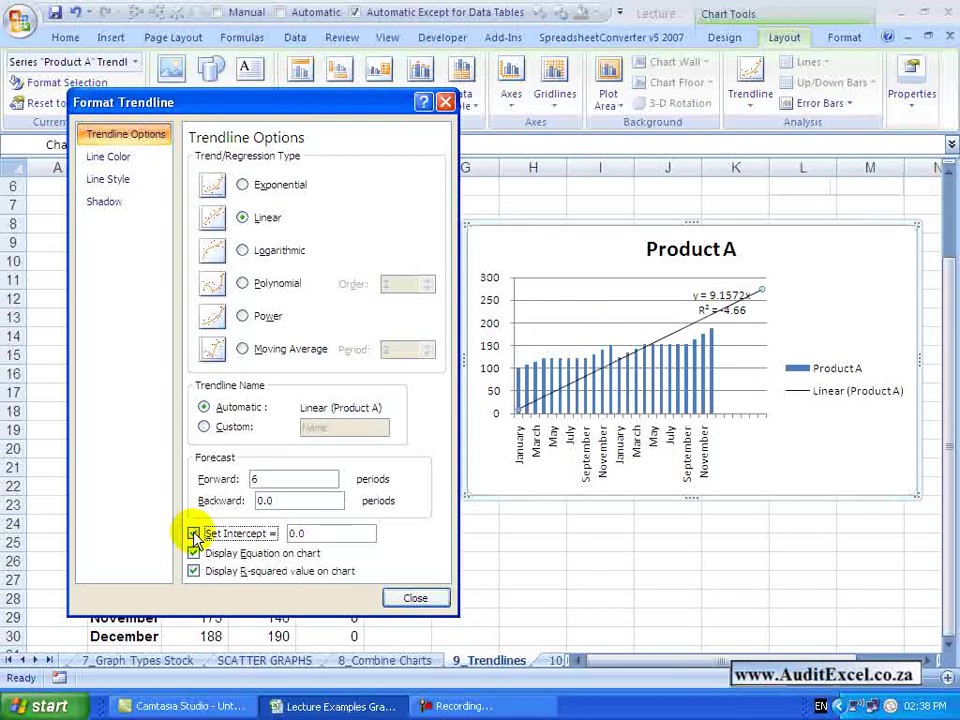
left_click(317, 533)
type(".")
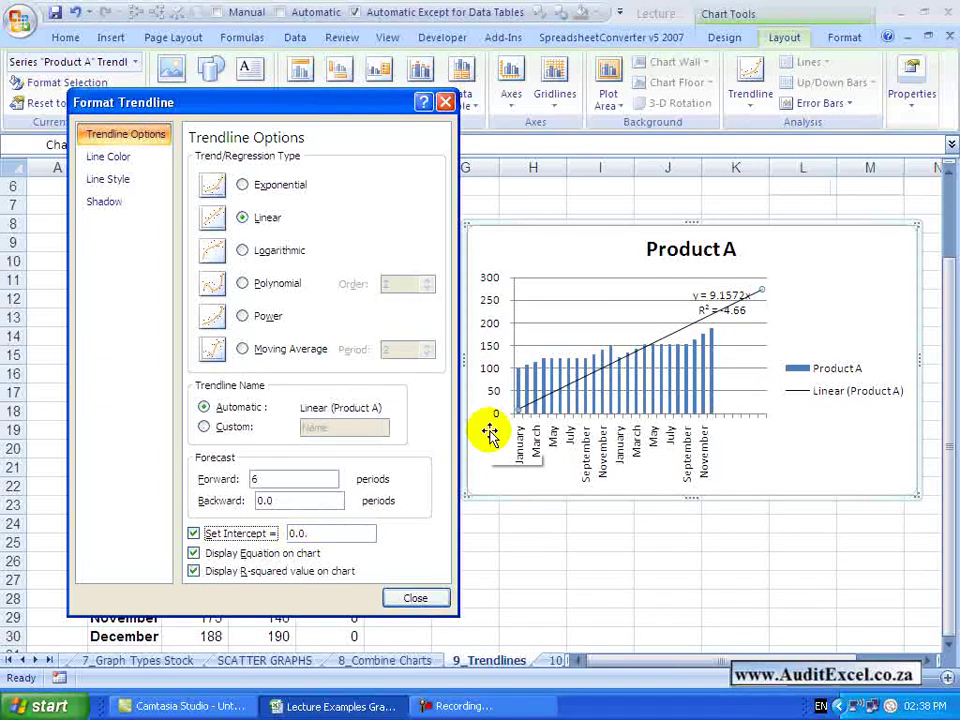
key("BackSpace")
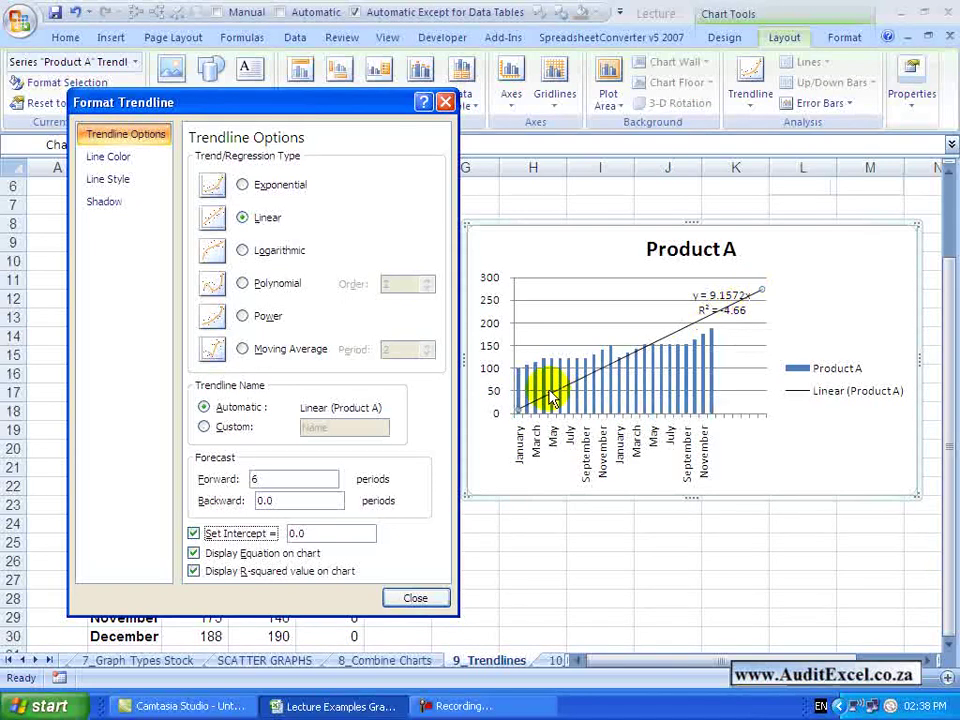
left_click(194, 534)
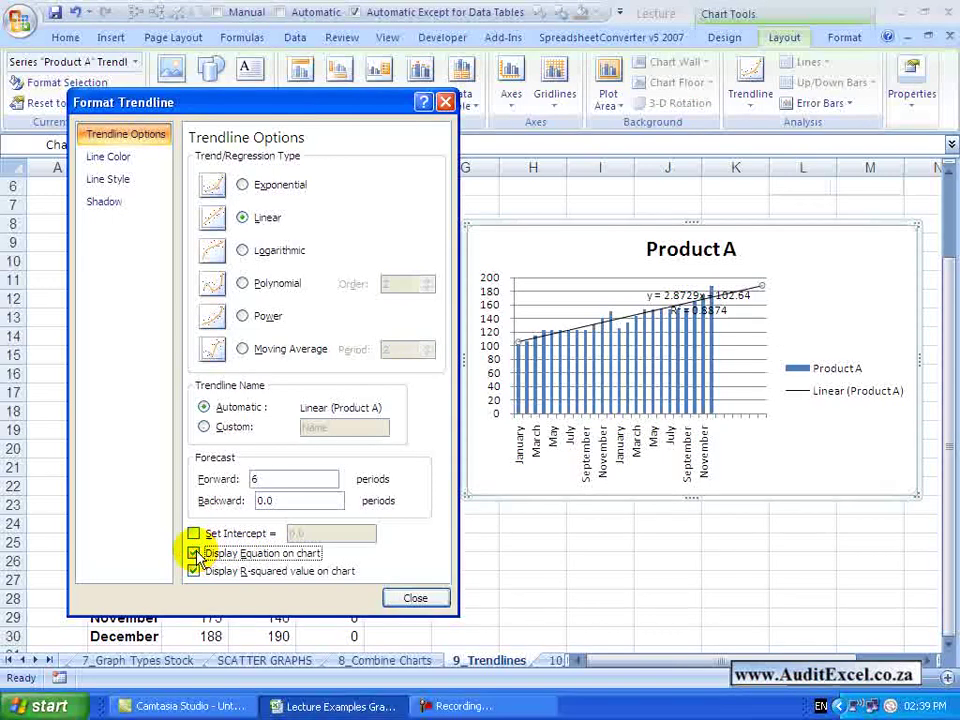
left_click(195, 554)
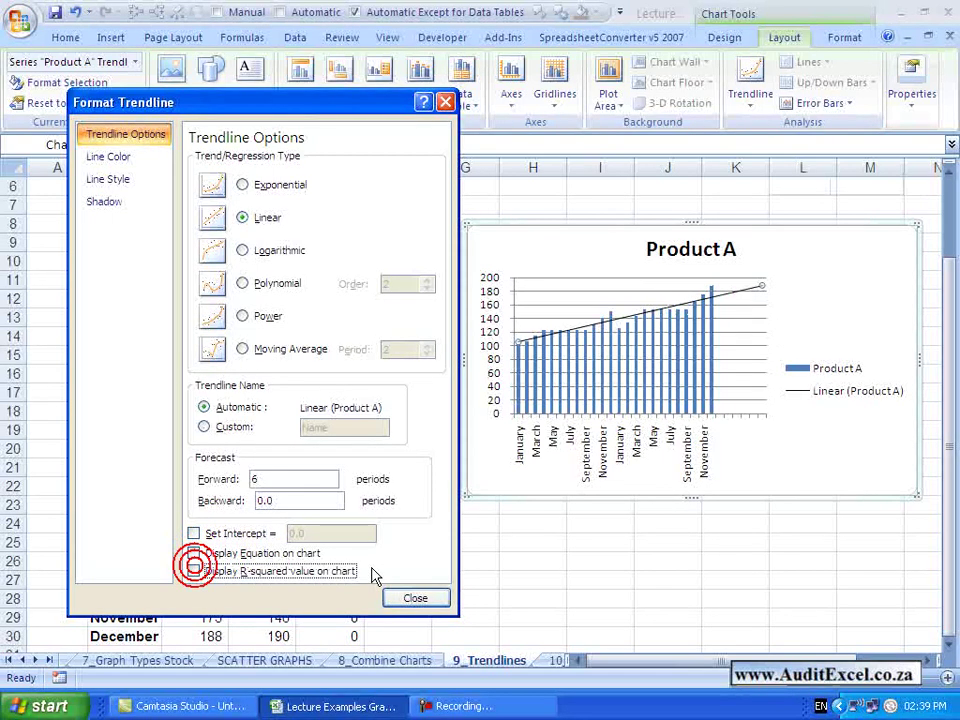
Make the Product A trendline a solid blue line
left_click(415, 598)
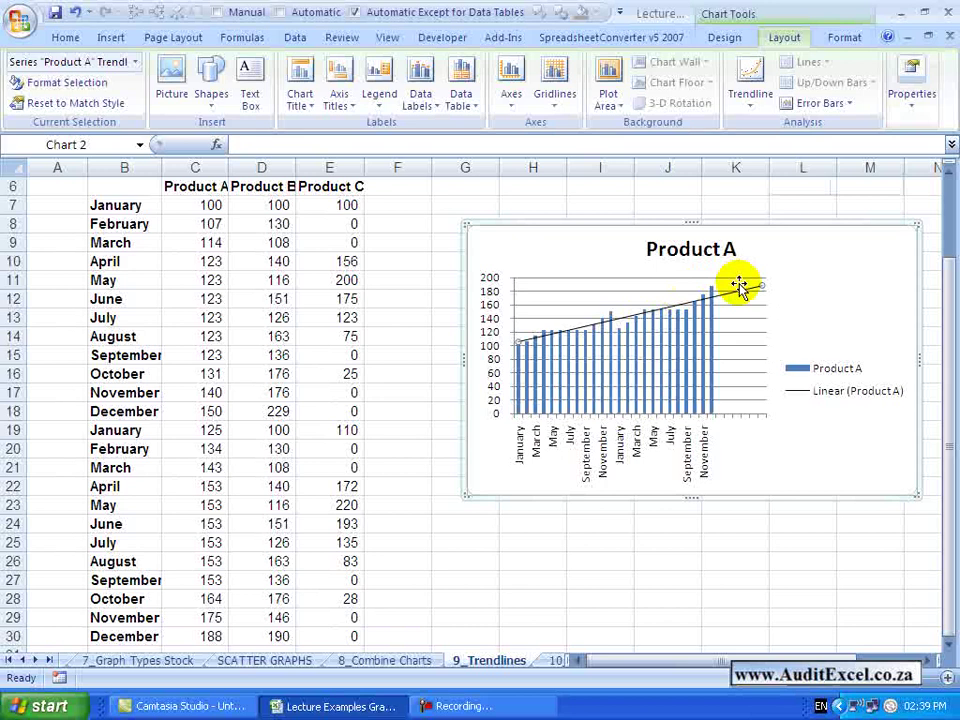
right_click(738, 286)
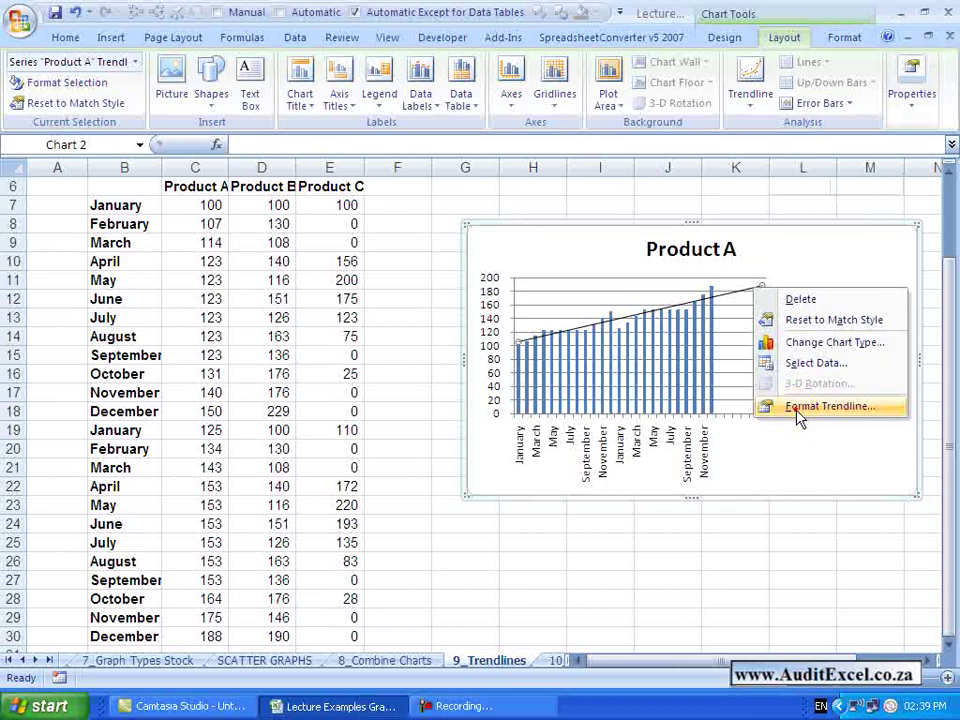
left_click(800, 407)
left_click(140, 157)
left_click(212, 178)
left_click(258, 236)
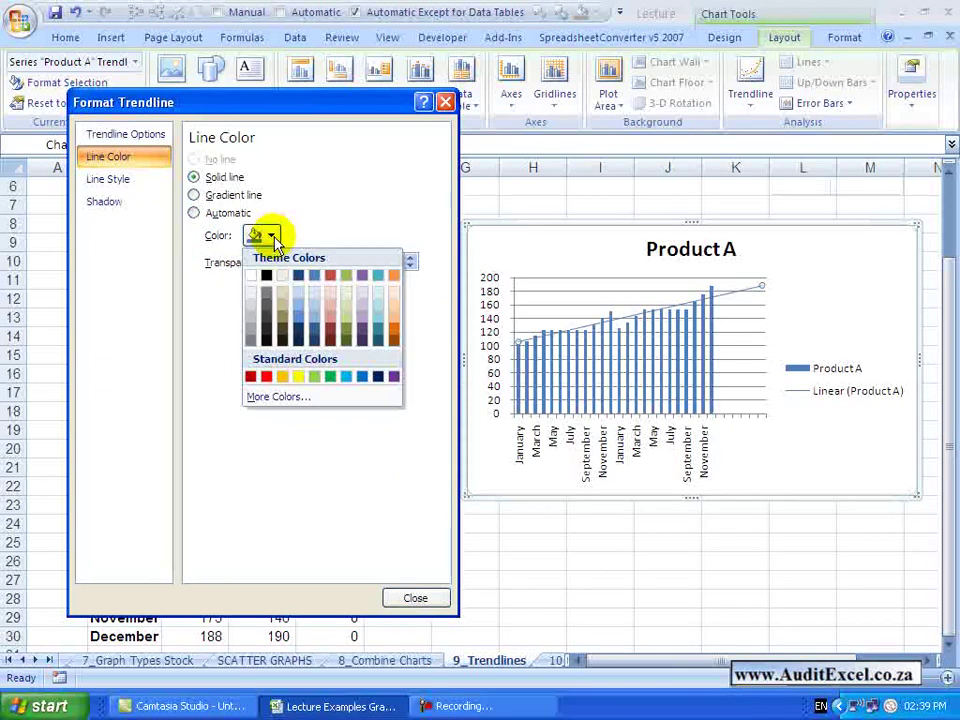
left_click(266, 236)
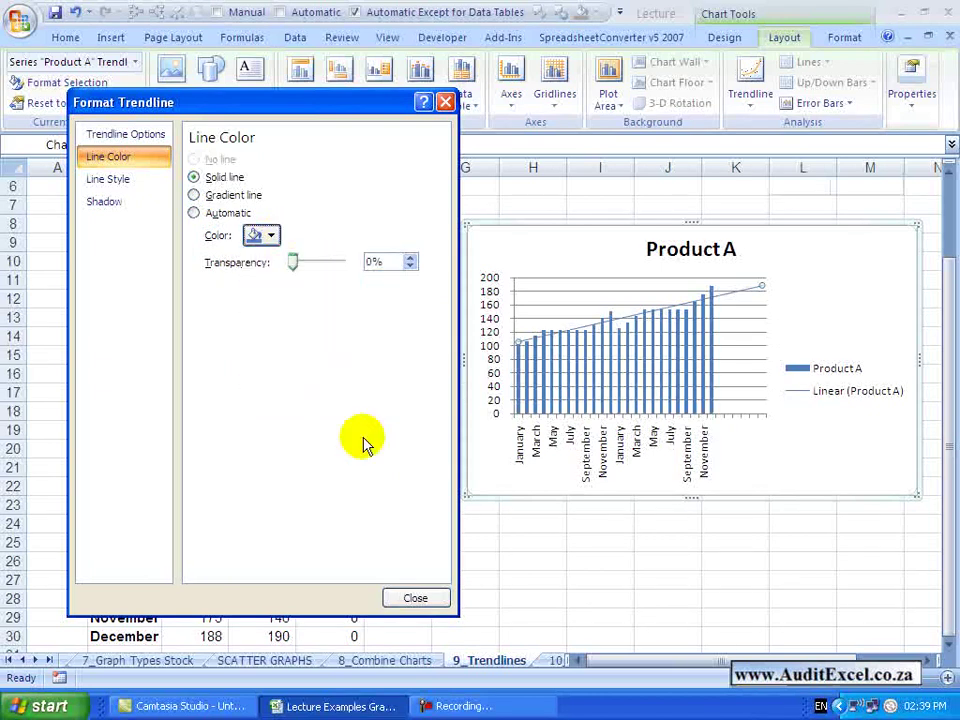
key("Escape")
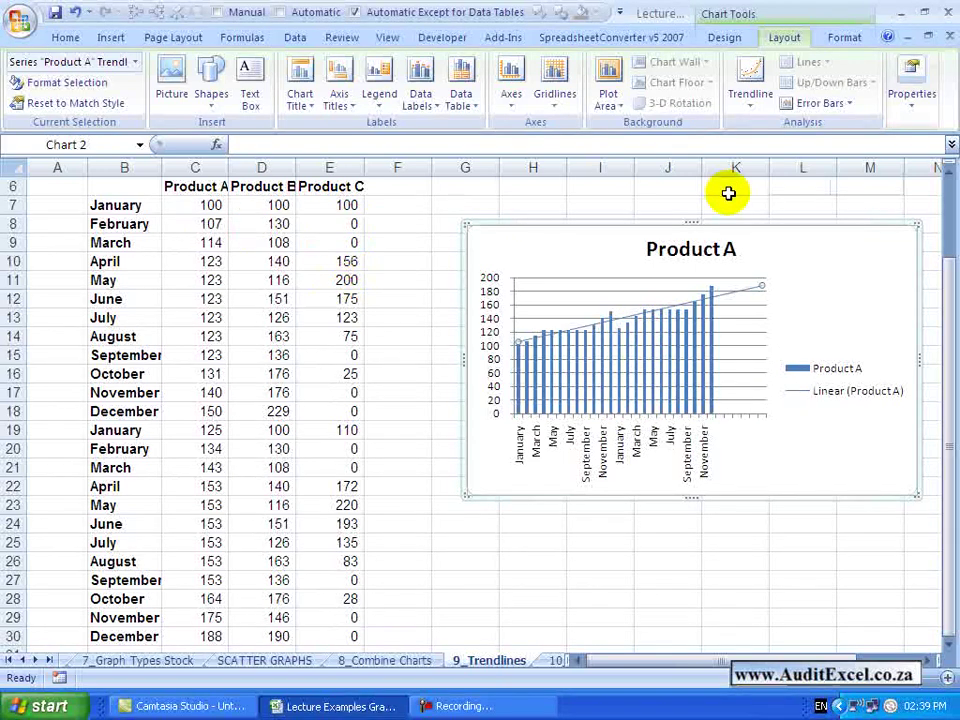
Extend the chart data to include Product B in column D and add a linear trendline to it
key("Escape")
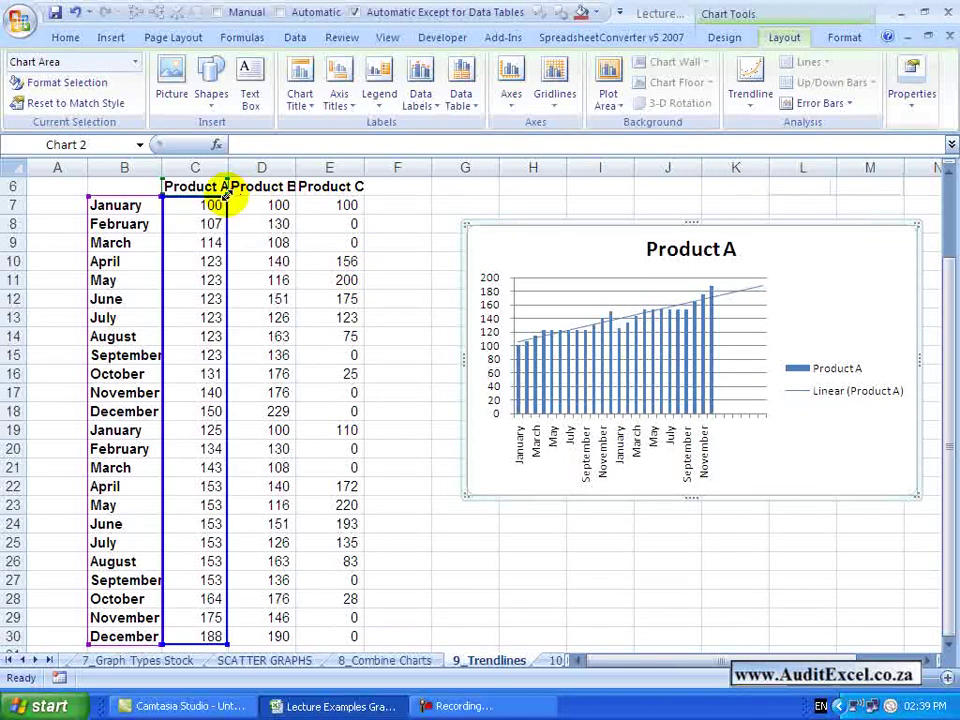
left_click_drag(228, 196, 295, 196)
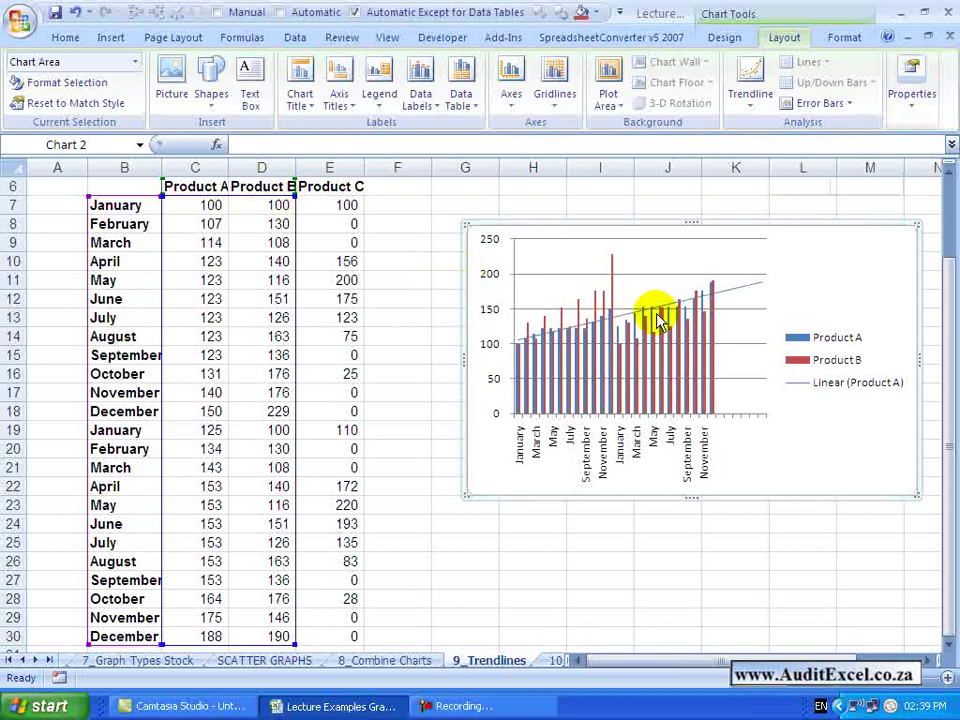
right_click(614, 283)
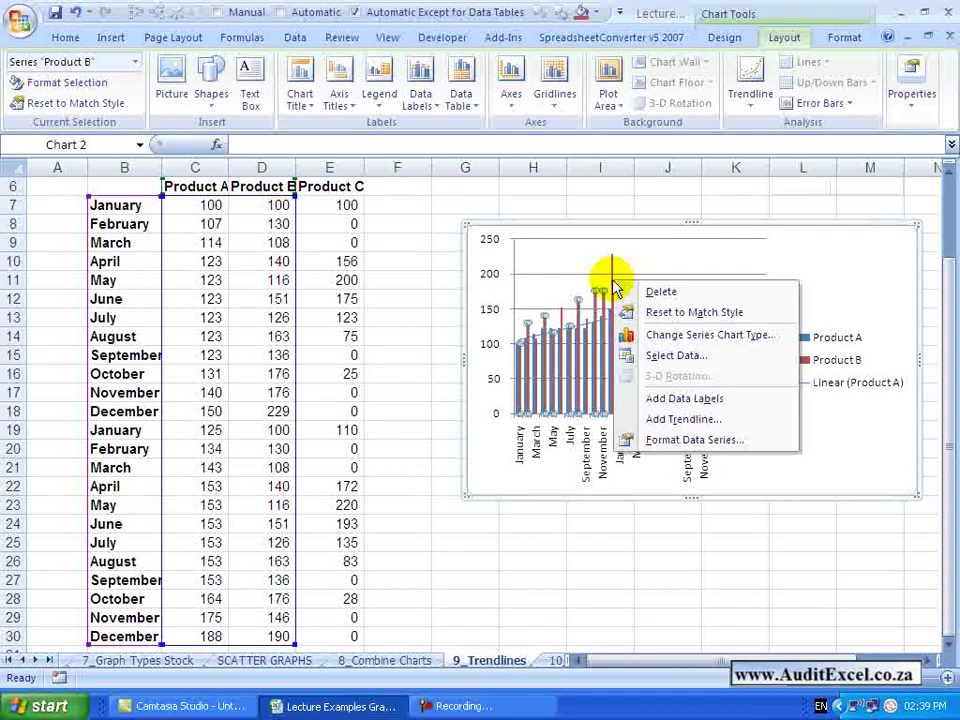
left_click(672, 420)
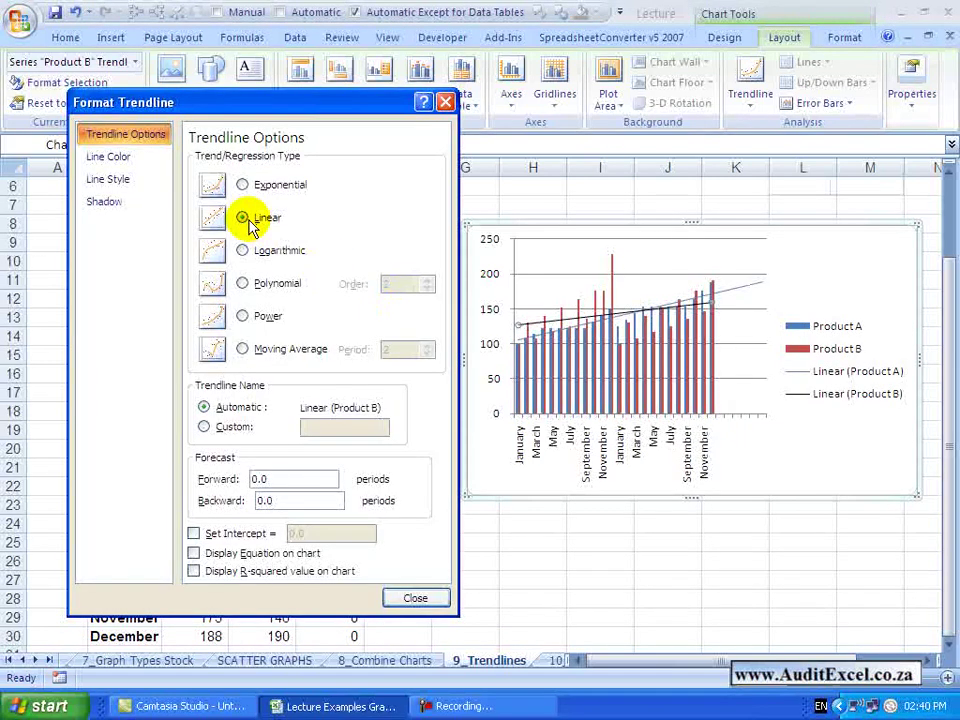
Make the Product B trendline a solid red line
left_click(108, 157)
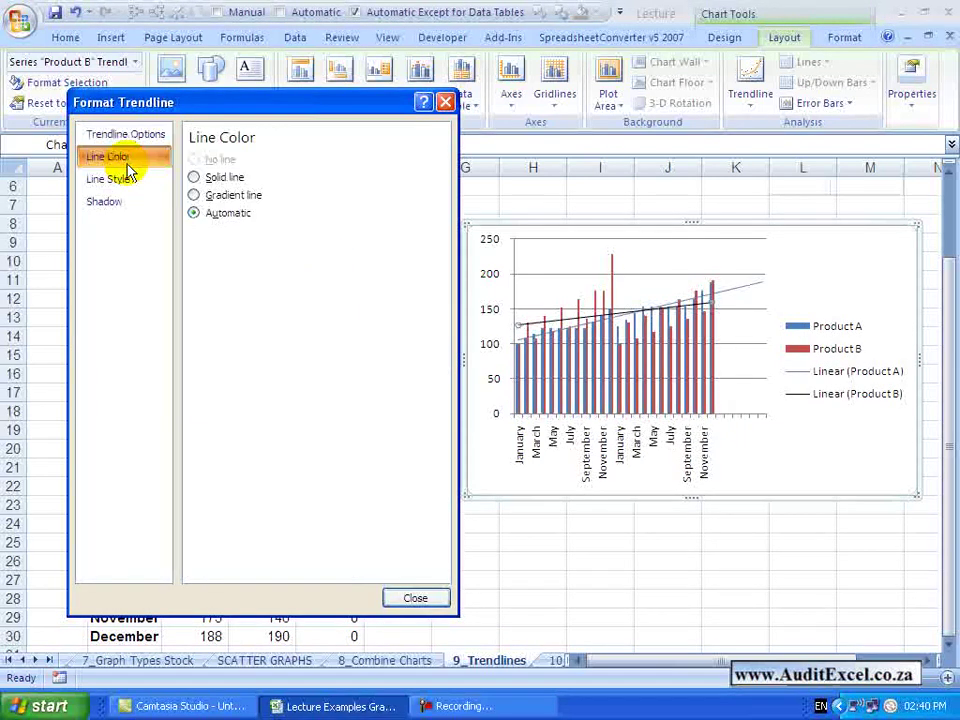
left_click(194, 177)
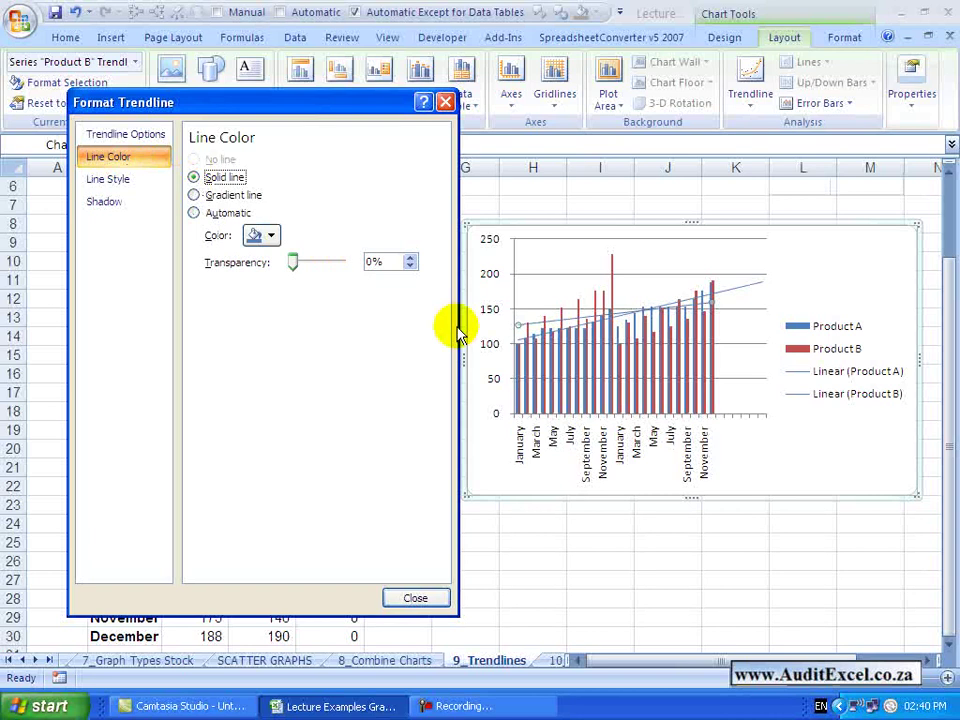
left_click(264, 235)
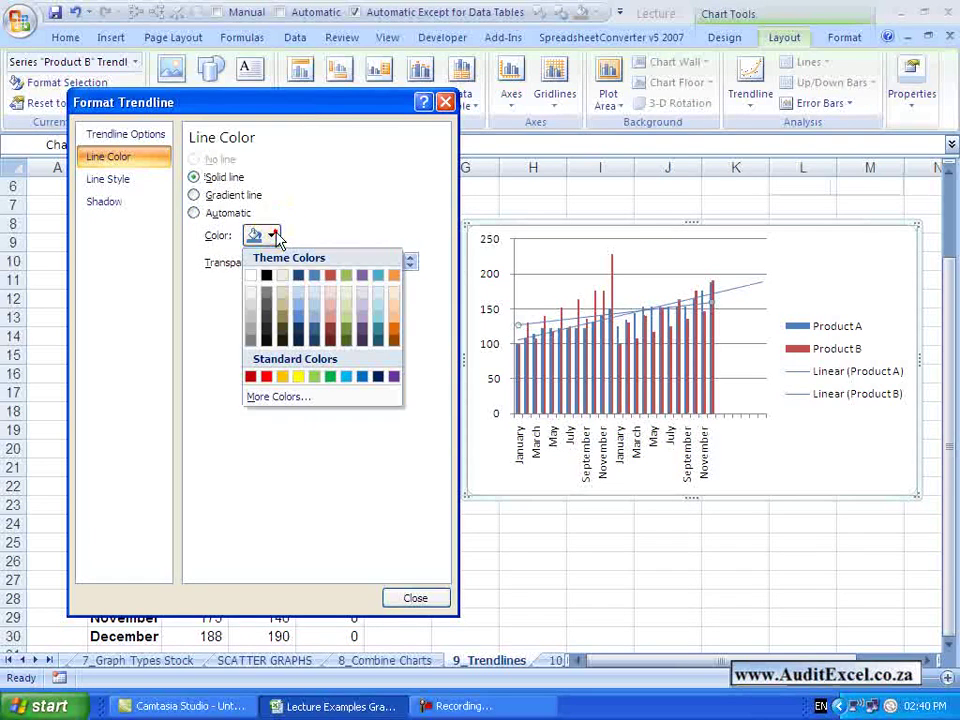
left_click(266, 376)
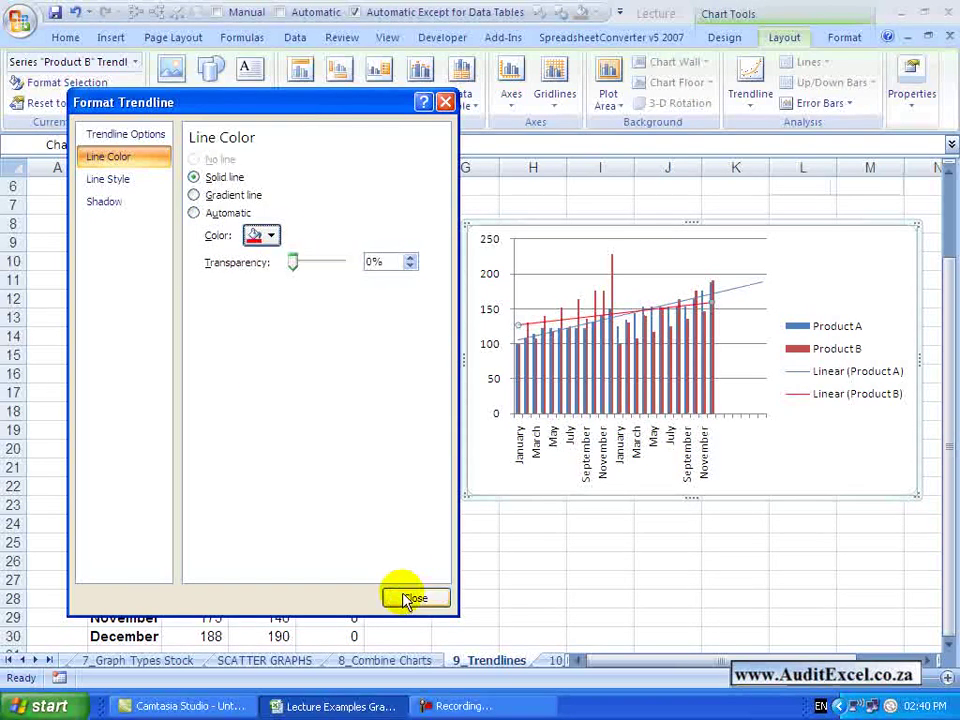
left_click(412, 598)
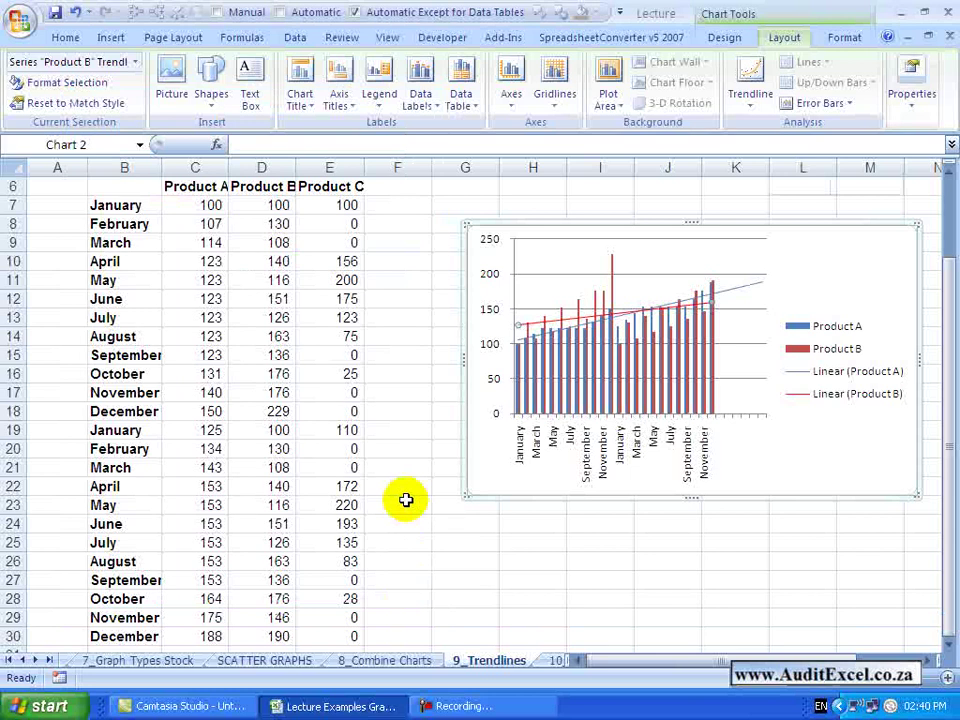
left_click(405, 500)
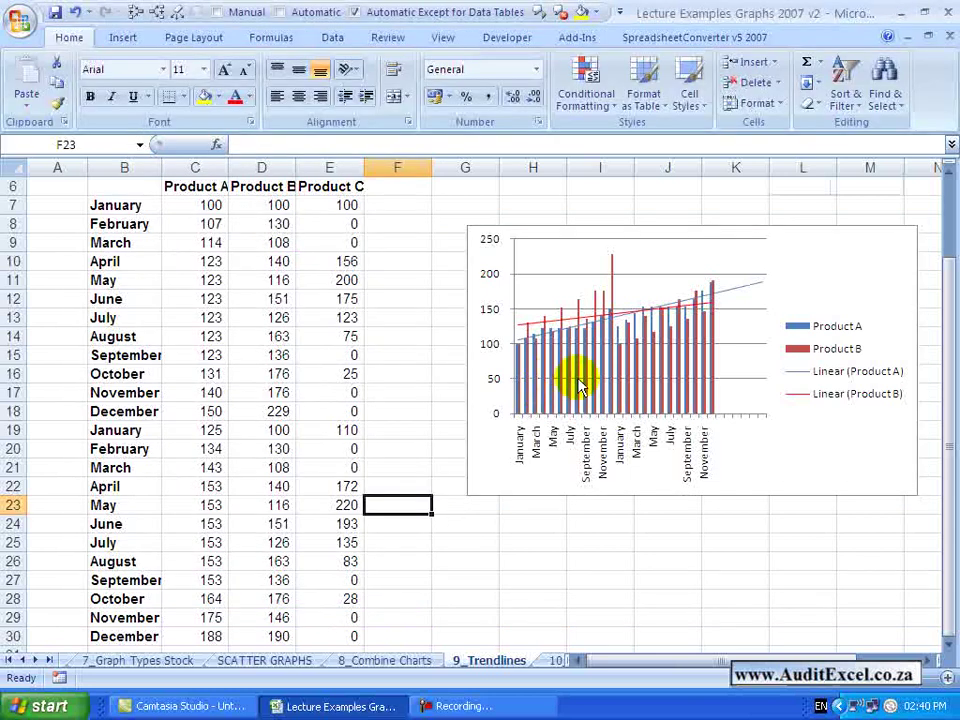